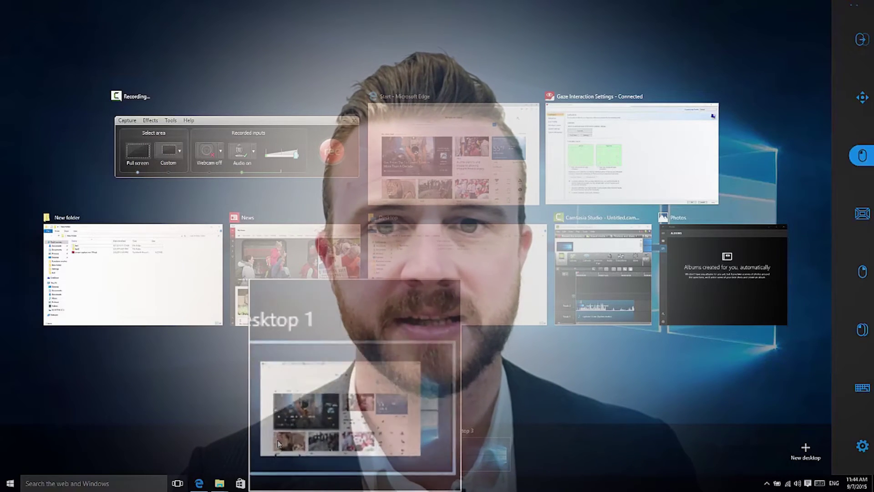
Step: Close Task View to return to Desktop 1
click(355, 462)
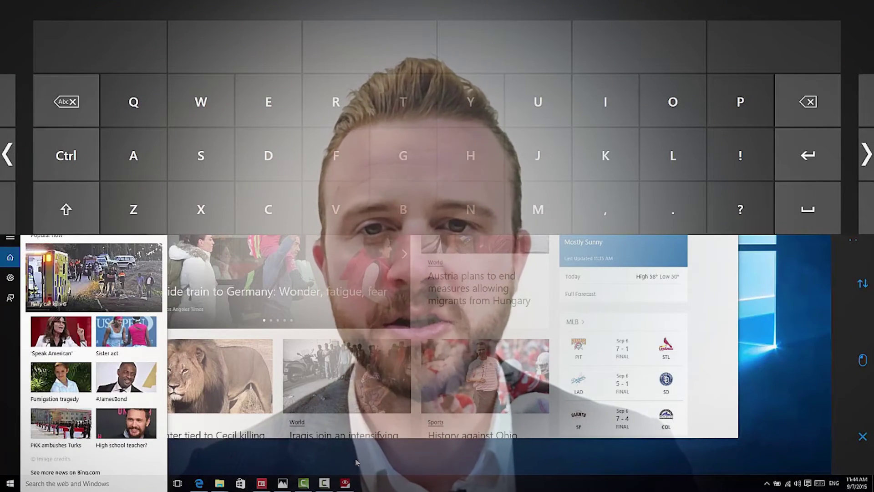
text(b)
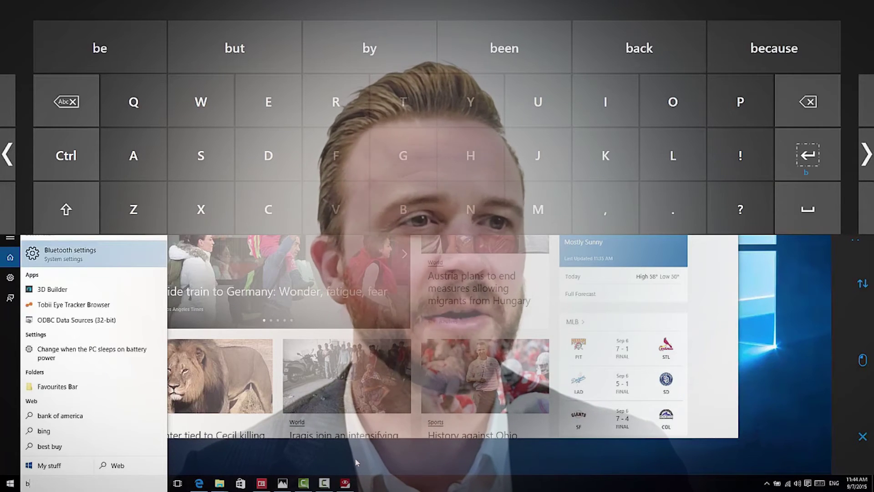
Step: Run the 'b' search to open the Bluetooth settings page
key(Return)
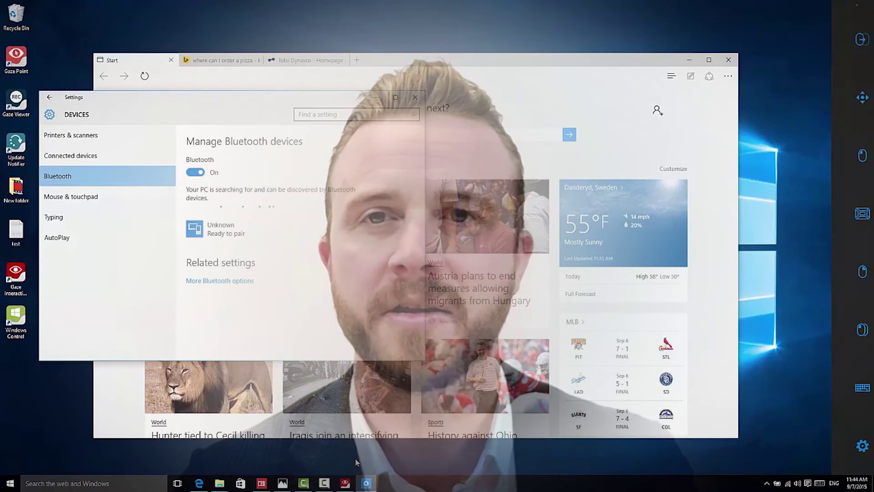